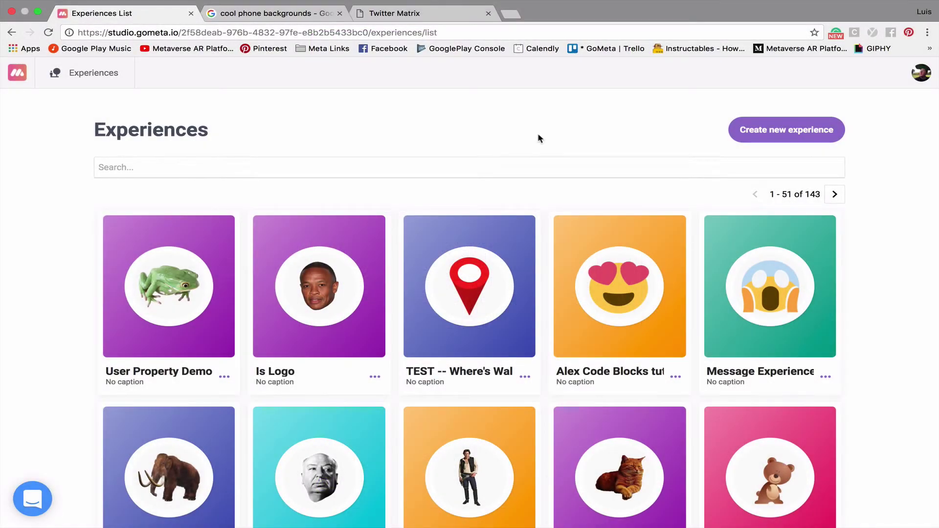
- Create a new experience titled 'Backgrounds Example 1' with Scene 1's dialogue 'Background 1'
left_click(733, 131)
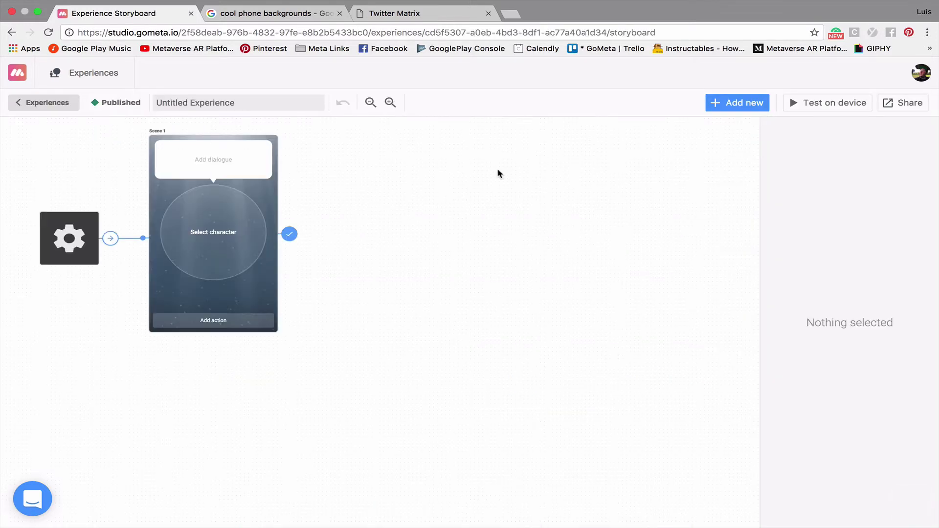
left_click_drag(232, 104, 158, 106)
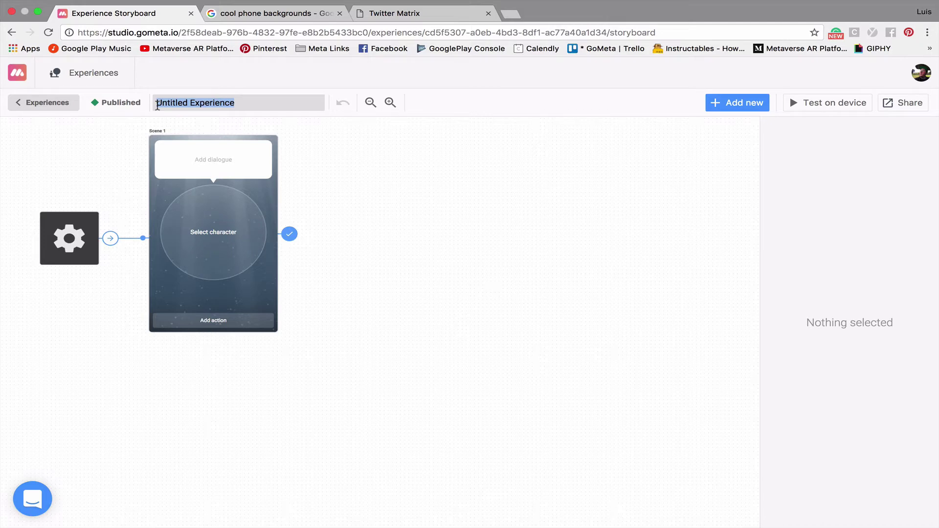
type("Backgrounds Example 1")
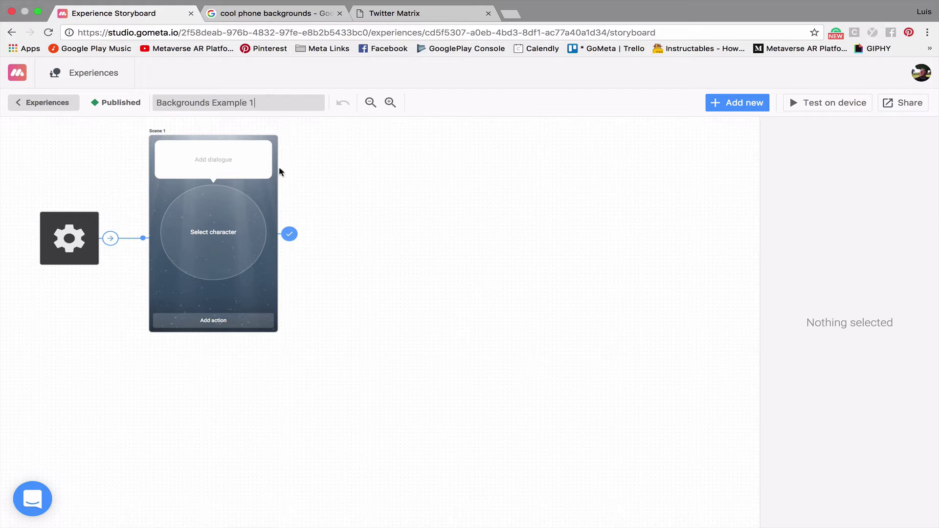
left_click(250, 154)
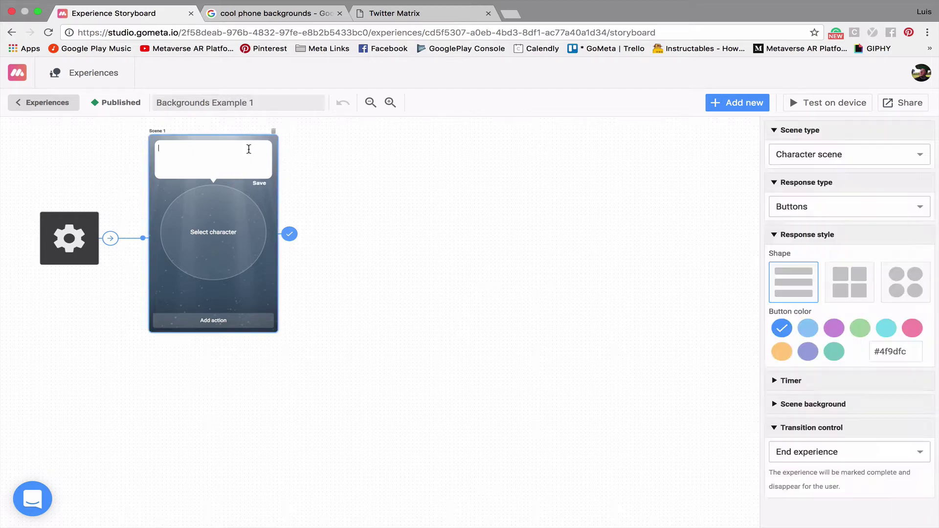
type("Background 1")
- Add a second character scene with the dialogue 'Background 2'
left_click(748, 104)
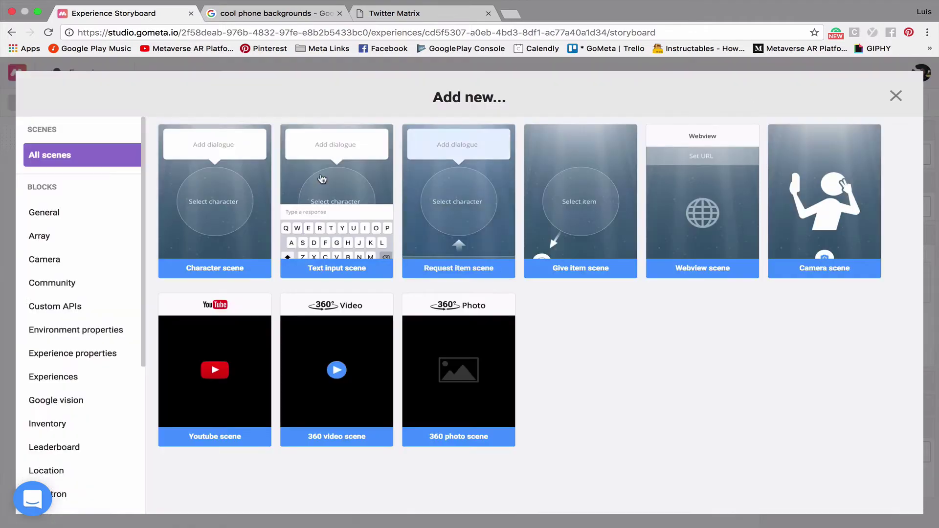
left_click(222, 185)
left_click(360, 161)
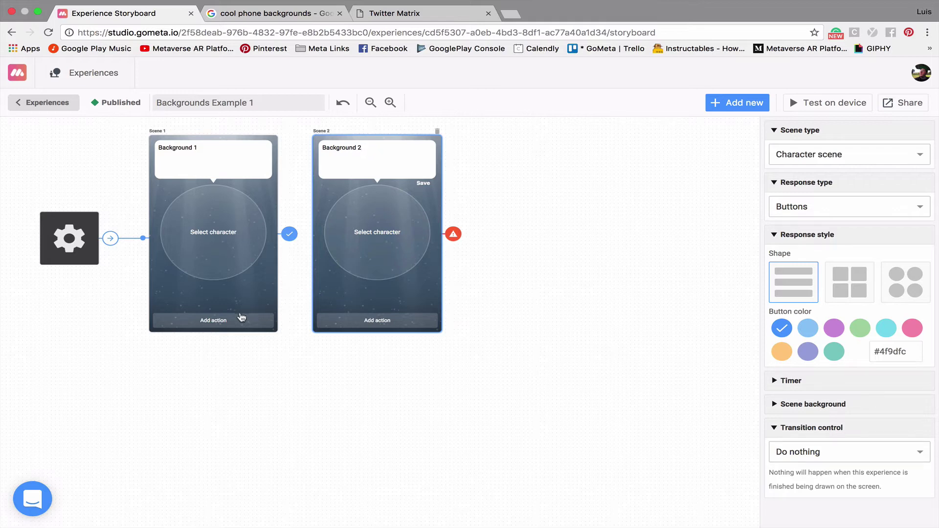
- Add a response button to each scene and switch both to the square grid layout
left_click(241, 321)
left_click(335, 325)
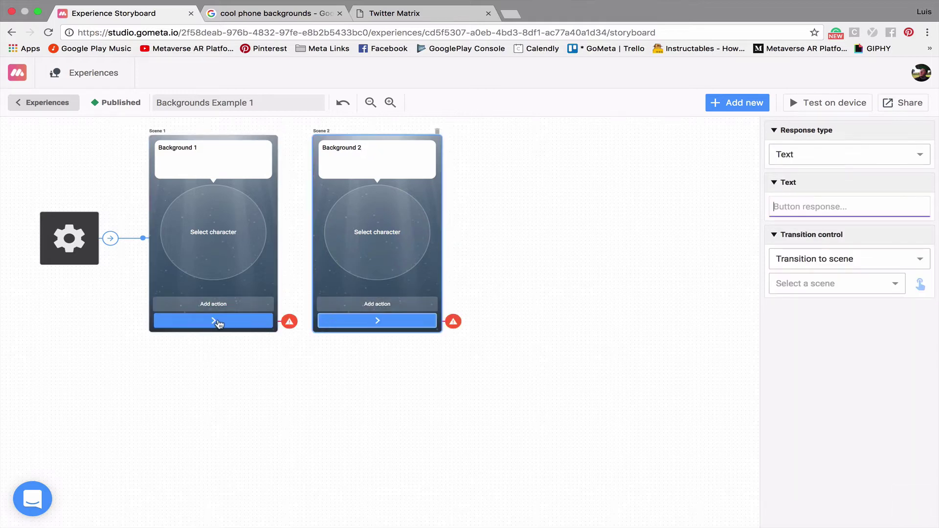
left_click(244, 280)
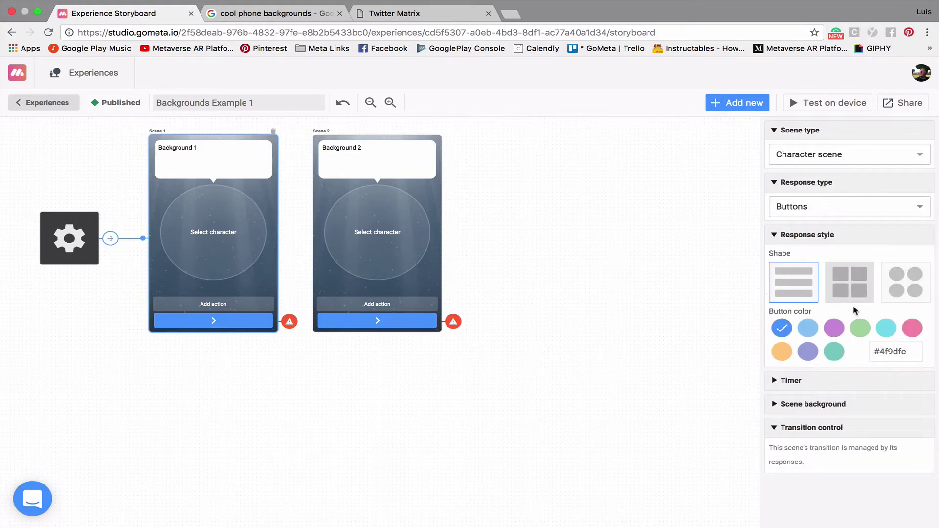
left_click(849, 282)
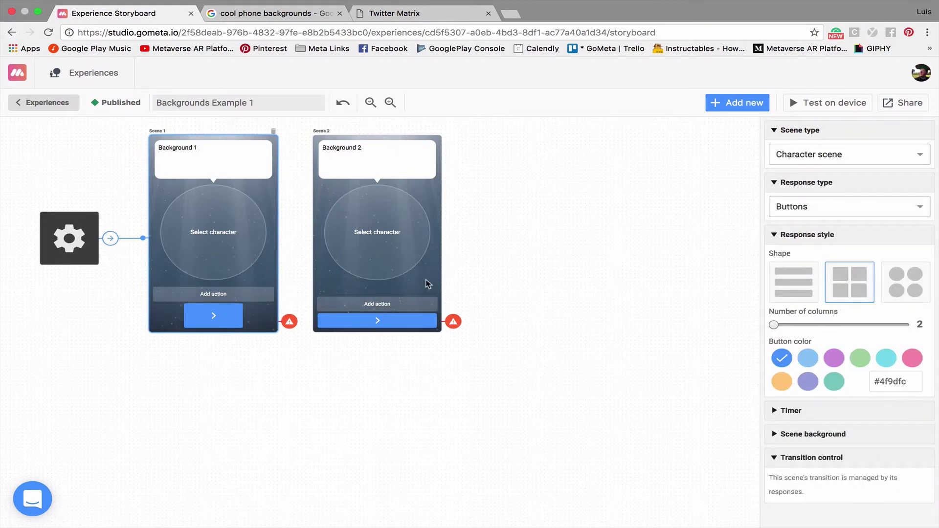
left_click(427, 283)
left_click(833, 274)
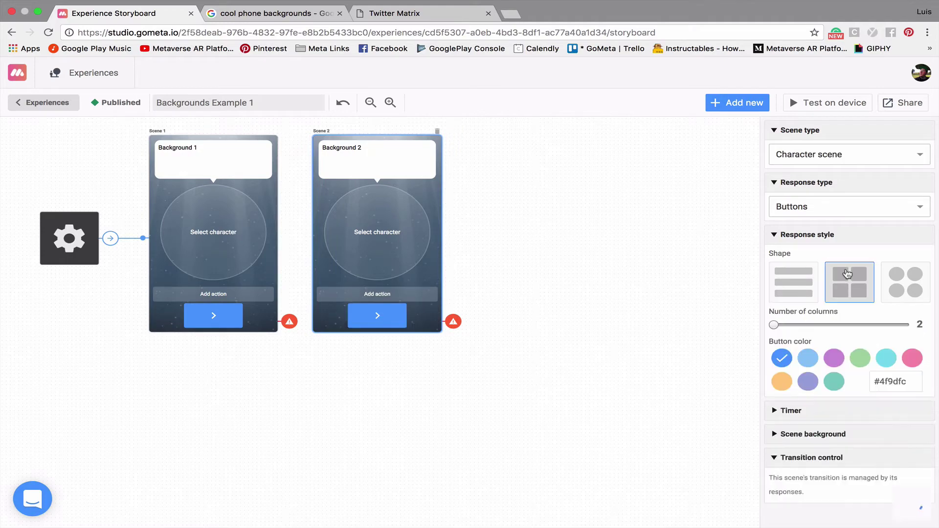
- Label Scene 2's button 'End Experience' and Scene 1's button 'Next'
left_click(373, 316)
type("End")
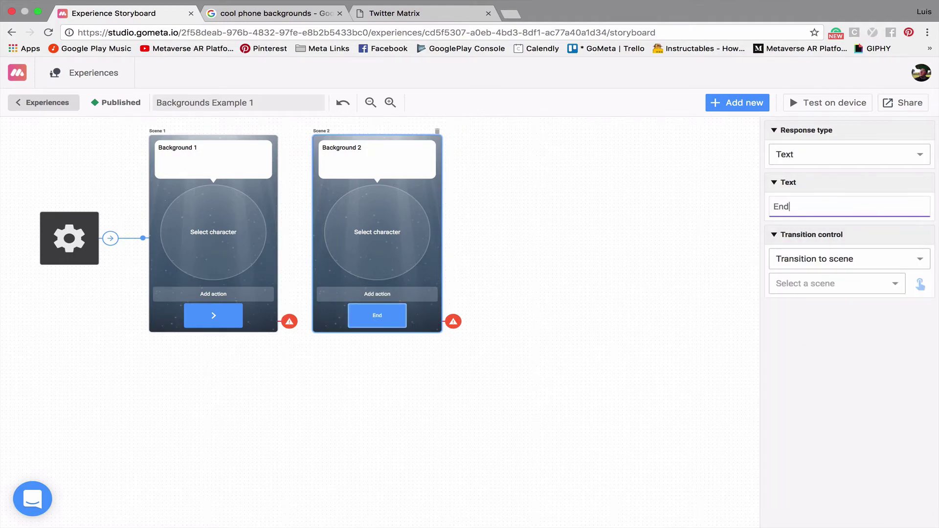
type(" Experience")
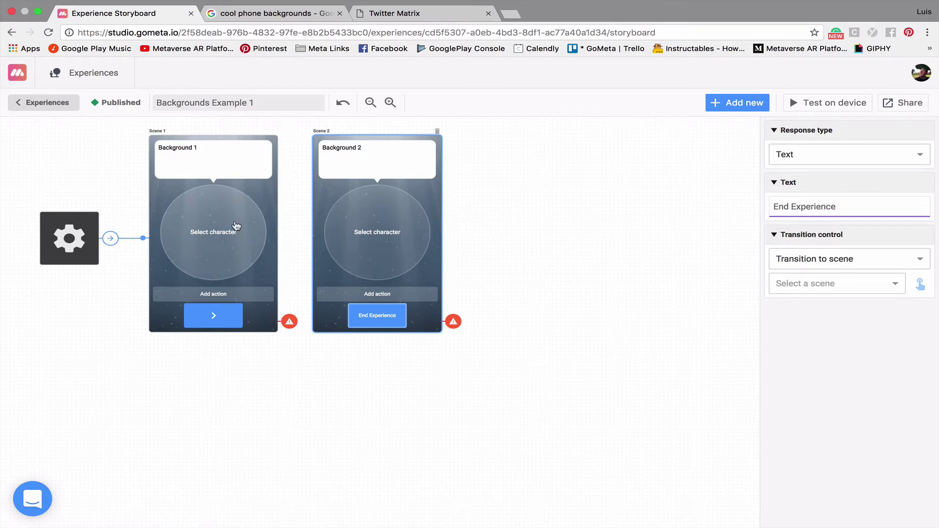
left_click(214, 315)
type("Next")
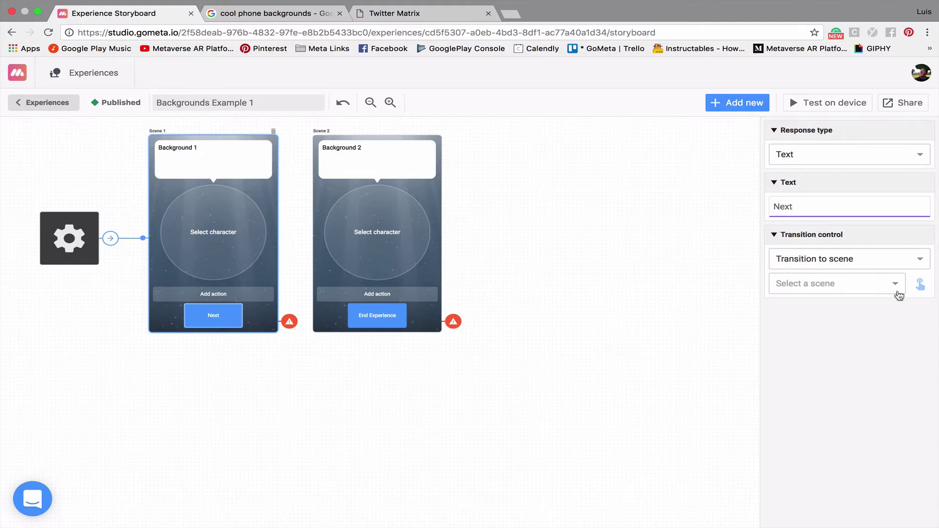
- Link Scene 1's Next button to Scene 2 and search the character library for 'robot'
left_click(919, 283)
left_click(353, 229)
left_click(211, 226)
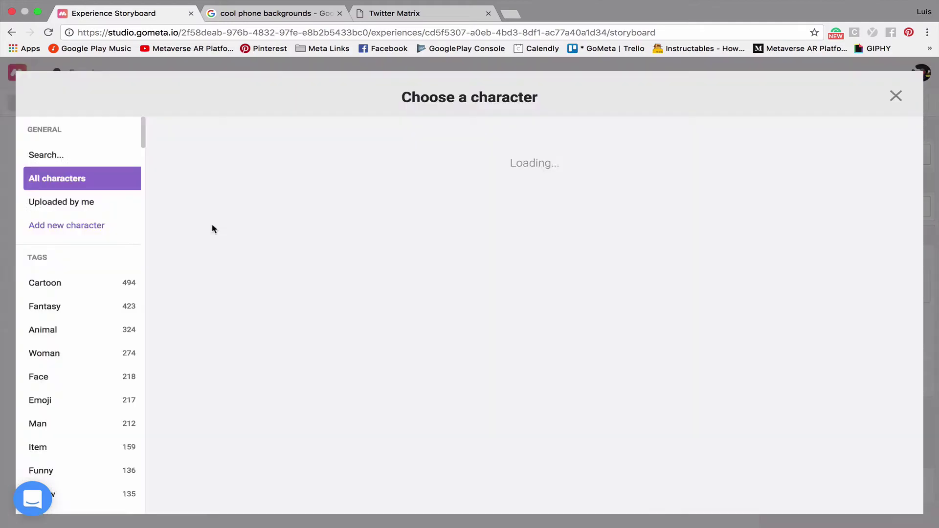
left_click(75, 158)
left_click(321, 142)
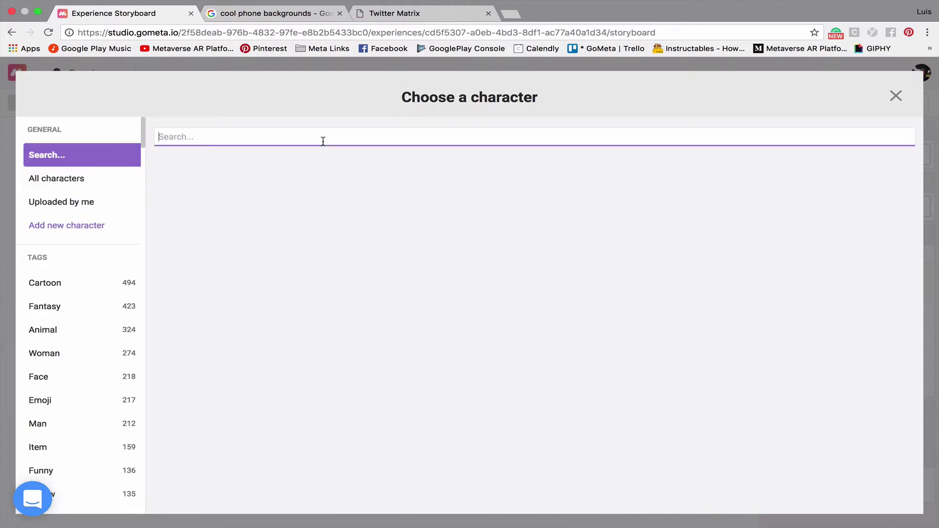
type("robot")
key("Return")
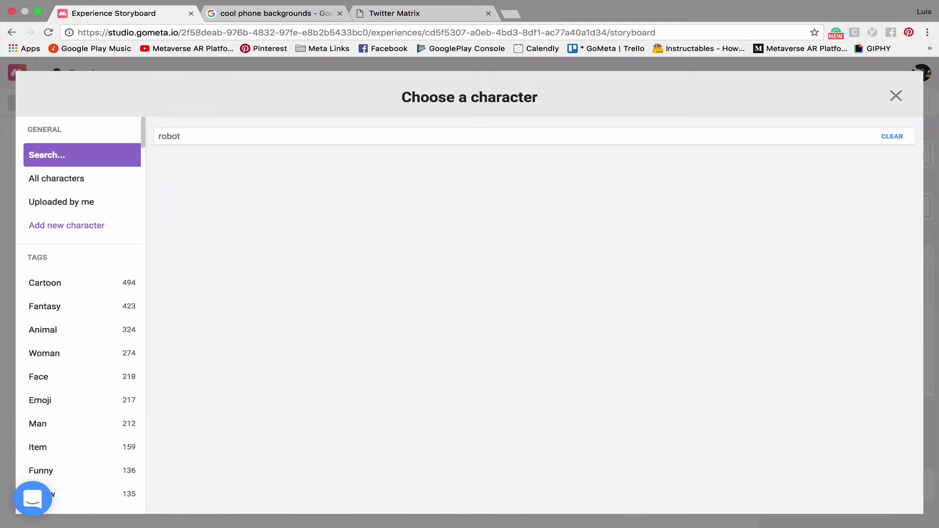
- Give Scene 1 a white robot and Scene 2 a drone-like robot character
scroll(411, 260, "down", 1)
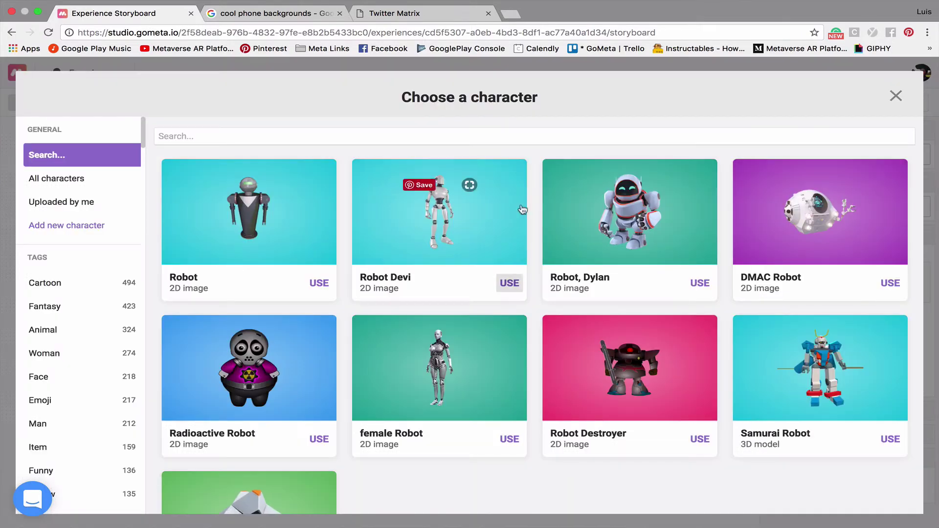
scroll(513, 245, "down", 3)
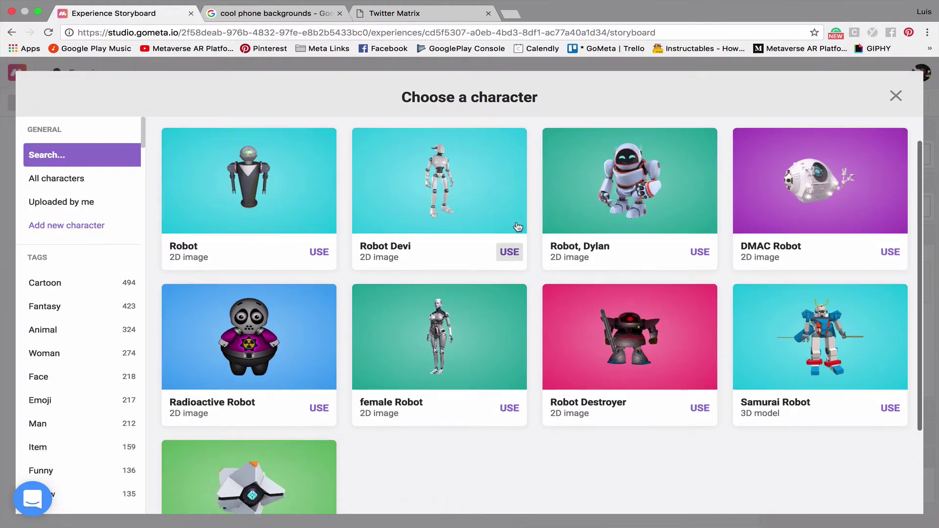
left_click(509, 333)
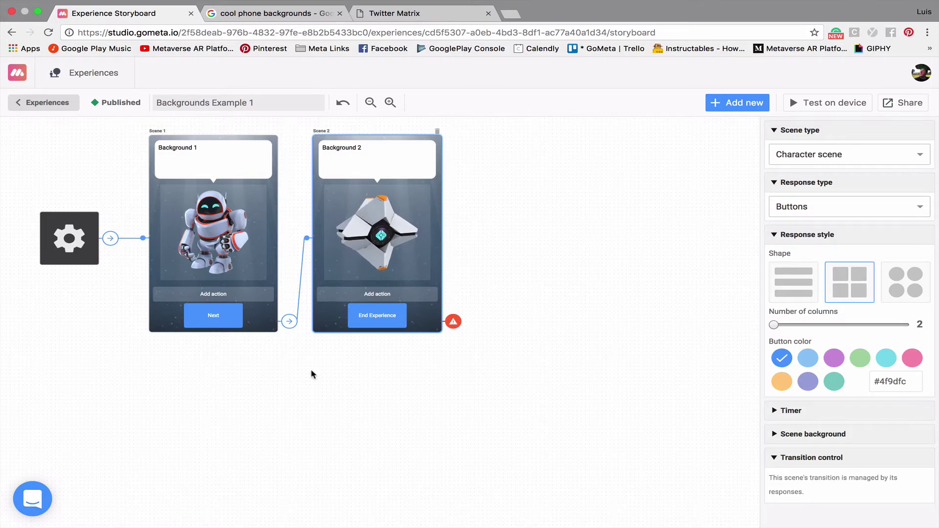
left_click(300, 347)
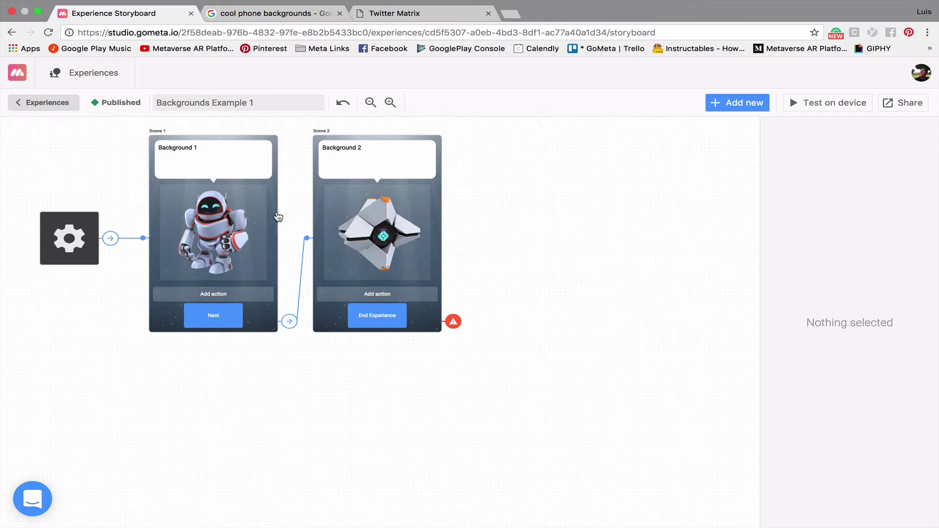
- Try solid blue and lavender backgrounds for Scene 1
left_click(273, 230)
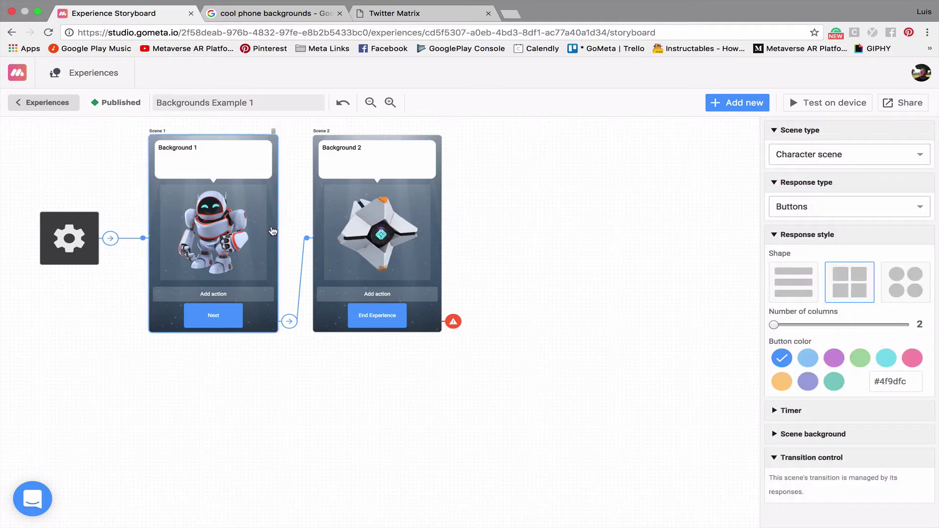
left_click(840, 437)
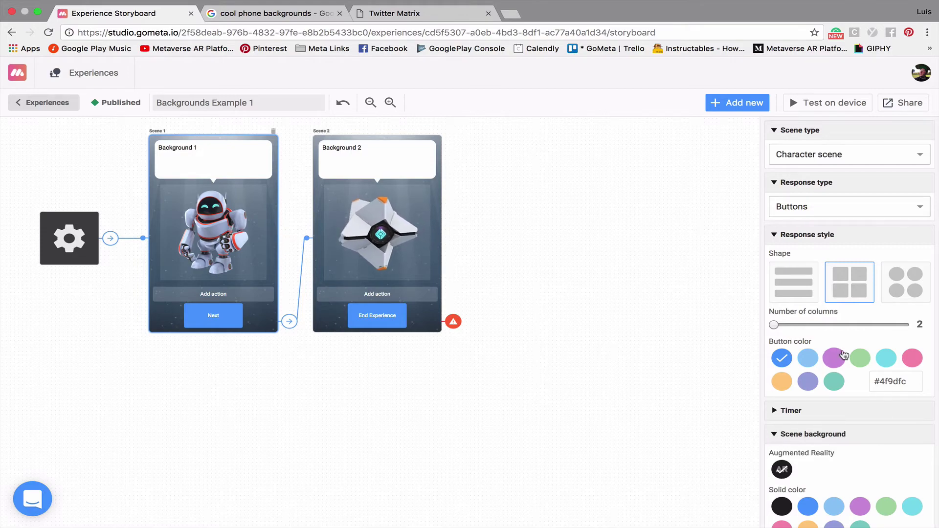
scroll(841, 356, "down", 4)
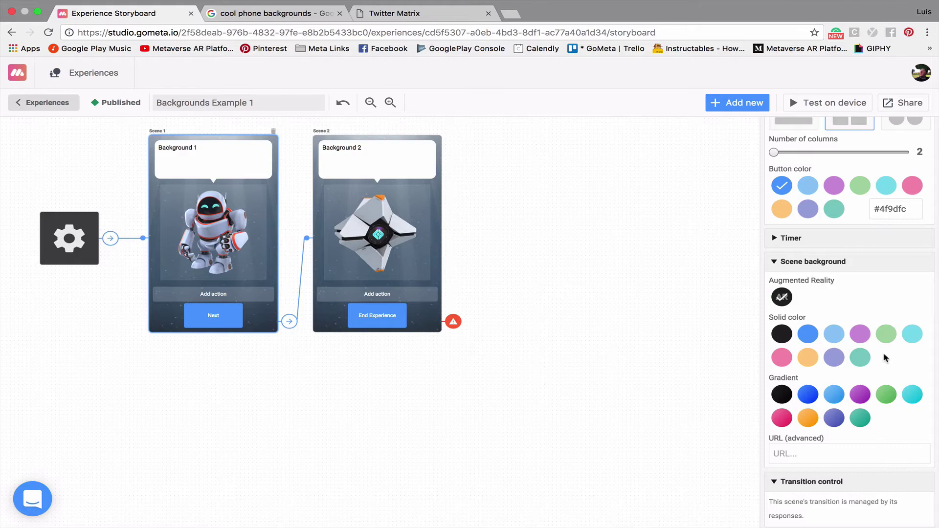
left_click(809, 338)
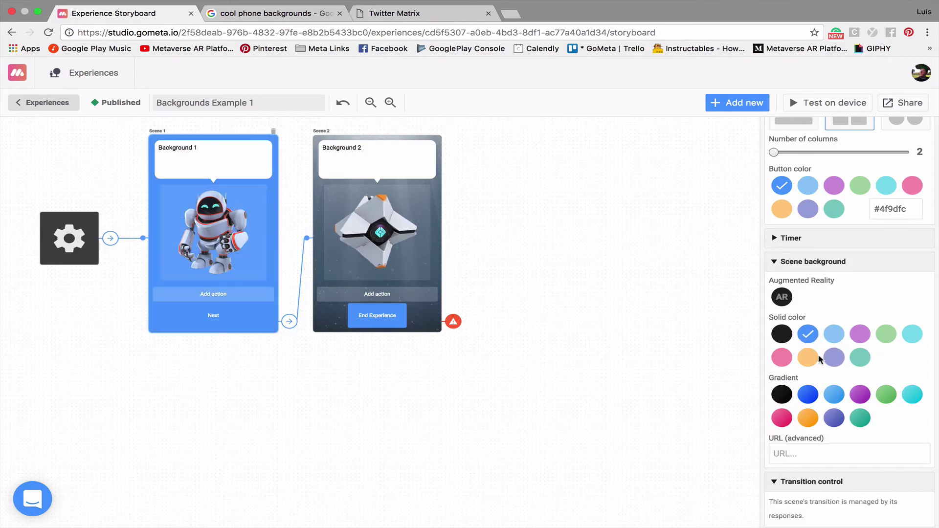
left_click(834, 354)
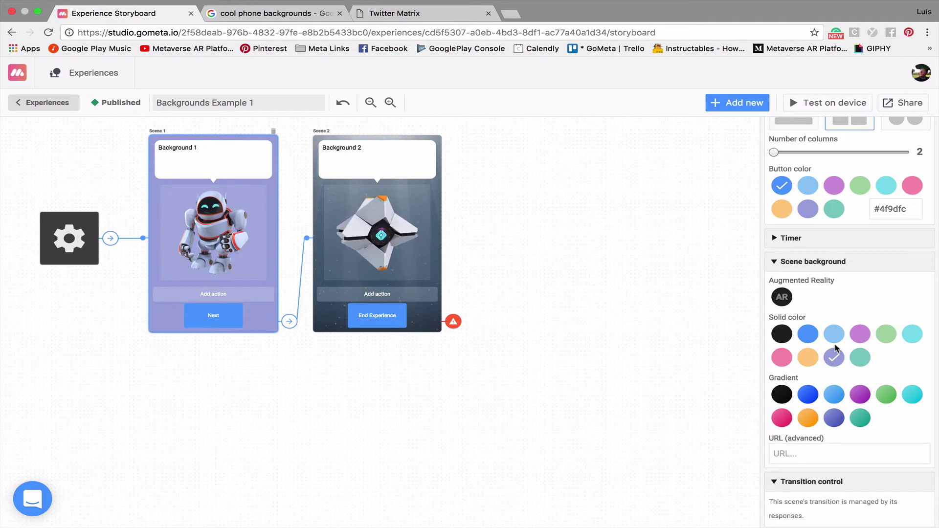
- Try the AR background and several gradients, settling on a purple gradient for Scene 1
left_click(782, 297)
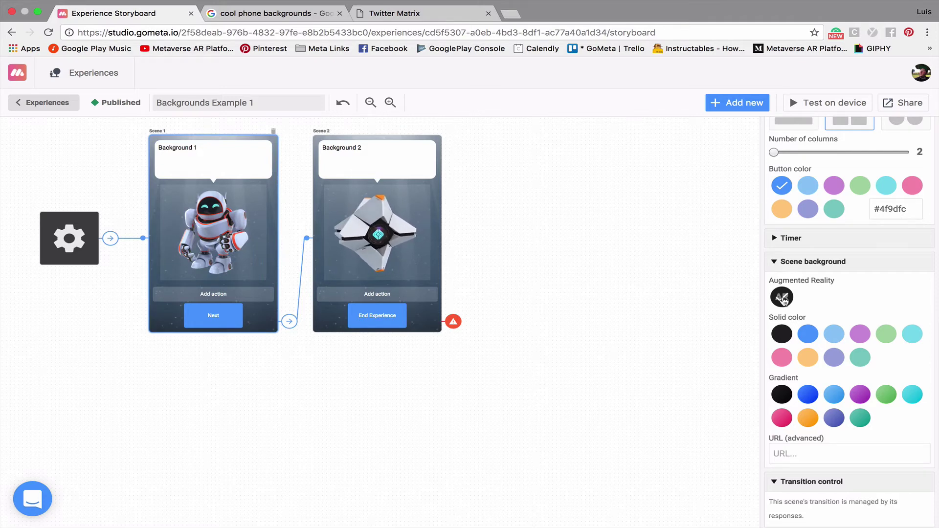
left_click(808, 395)
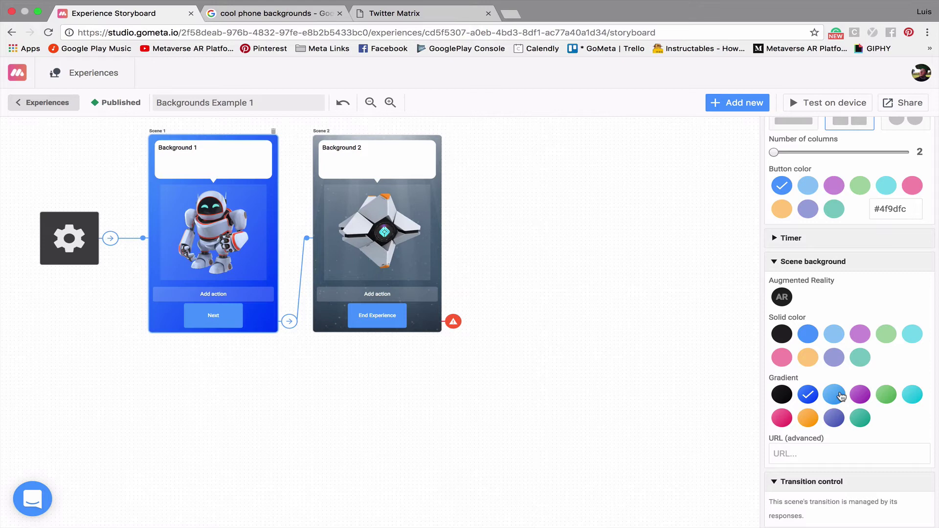
left_click(840, 395)
left_click(860, 395)
left_click(860, 418)
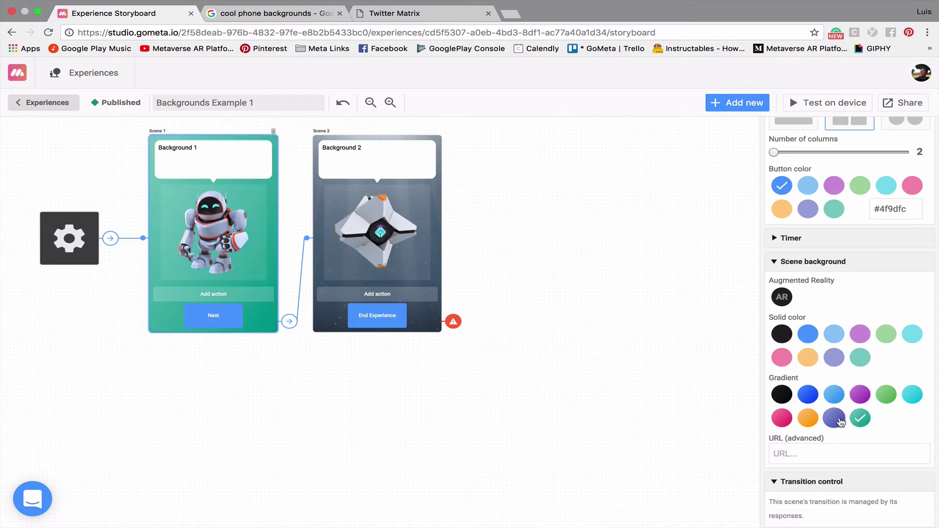
left_click(839, 419)
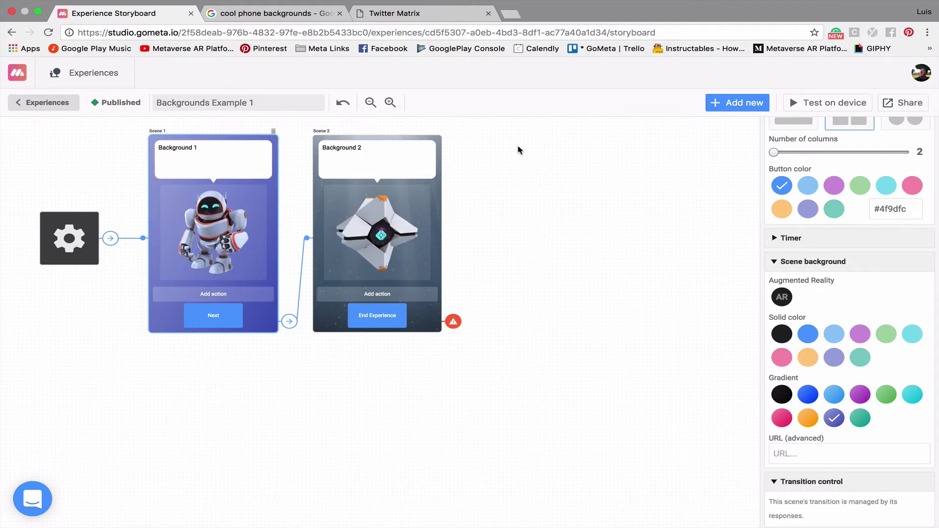
- Open the pink-and-blue swirl wallpaper from 'cool phone backgrounds' full size and select its URL
left_click(274, 17)
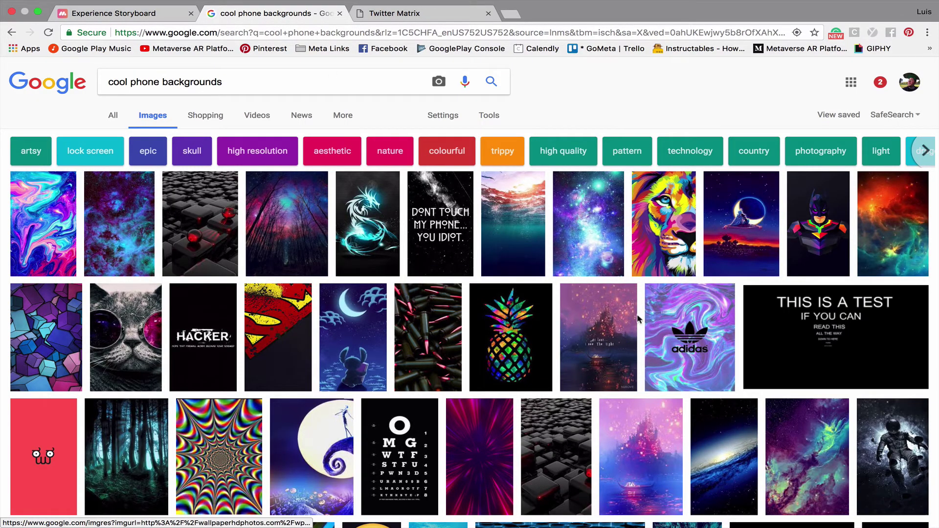
left_click(37, 239)
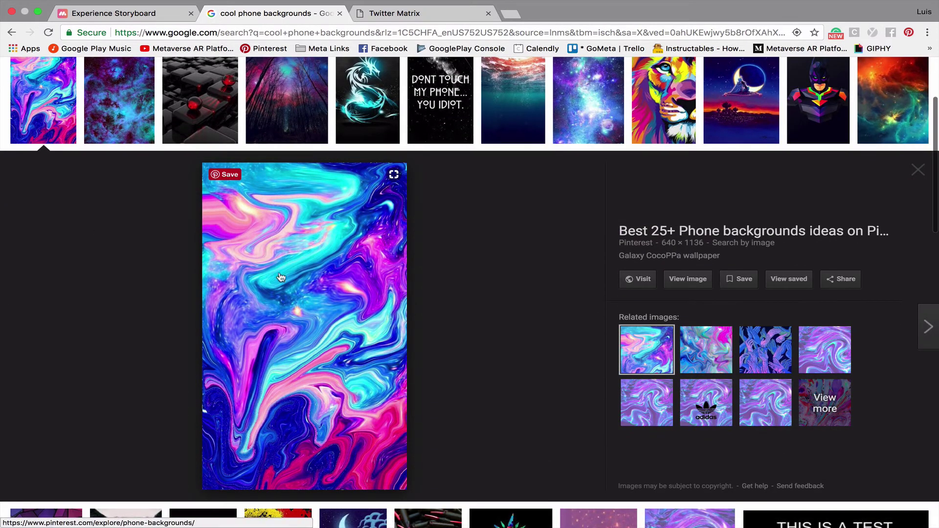
left_click(687, 279)
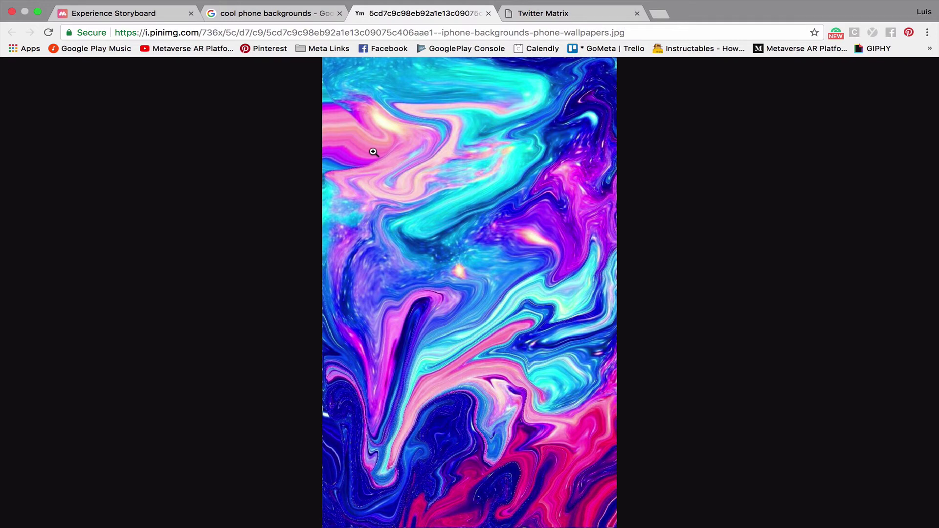
left_click(336, 33)
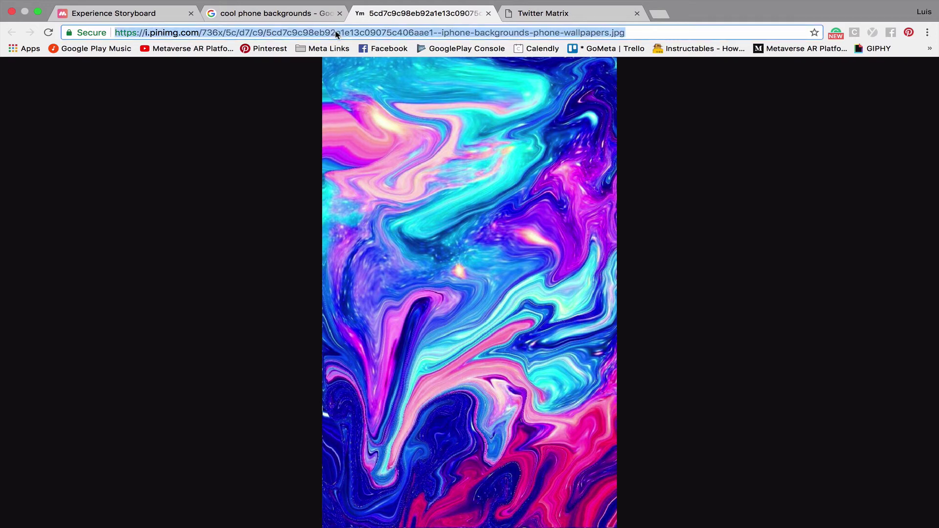
- Paste the swirl image URL as Scene 1's URL (advanced) background, then select Scene 2
left_click(137, 16)
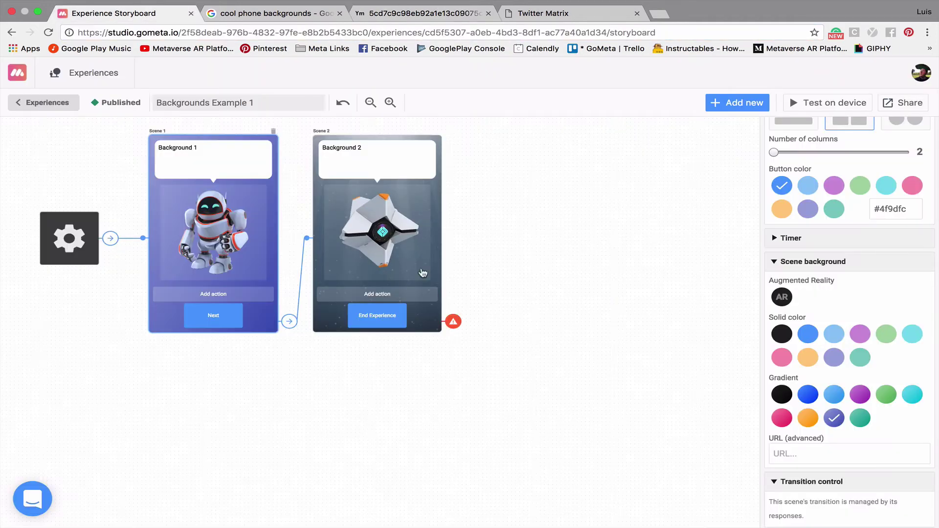
left_click(813, 452)
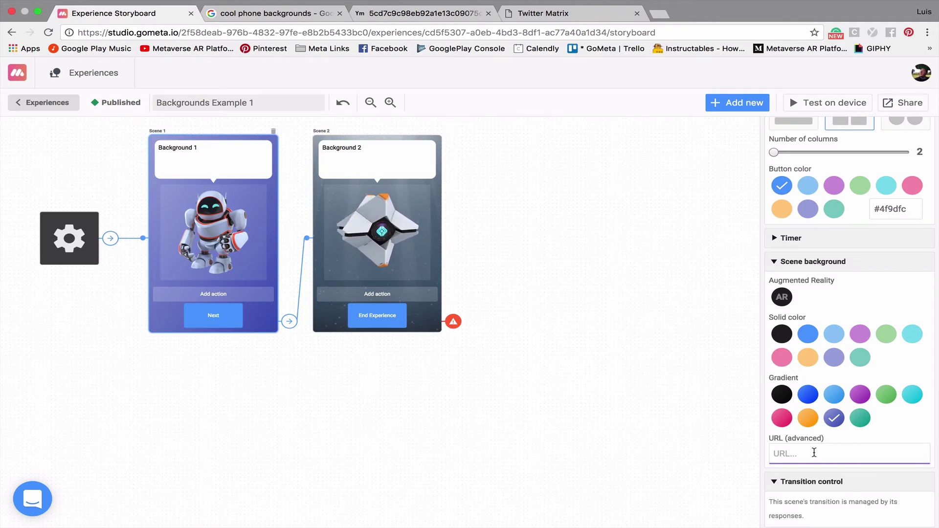
key("super+v")
key("Return")
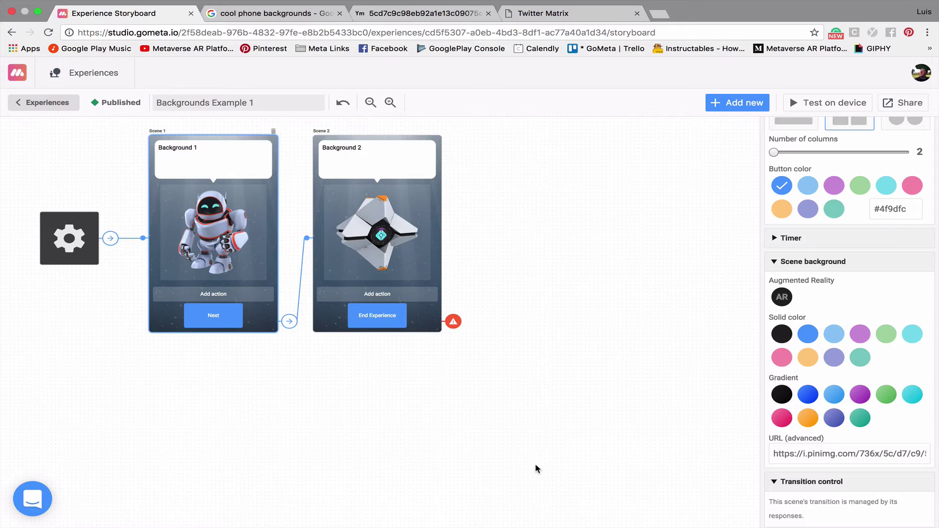
left_click(537, 468)
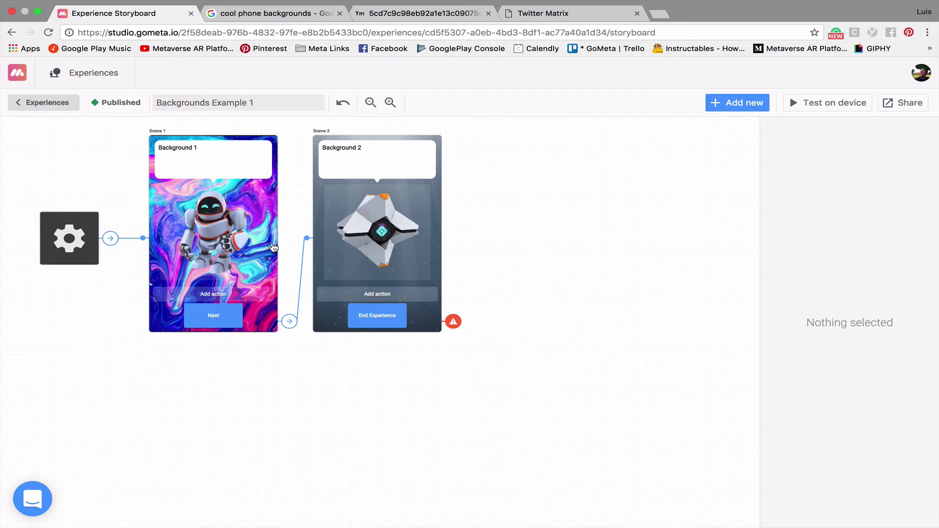
left_click(438, 253)
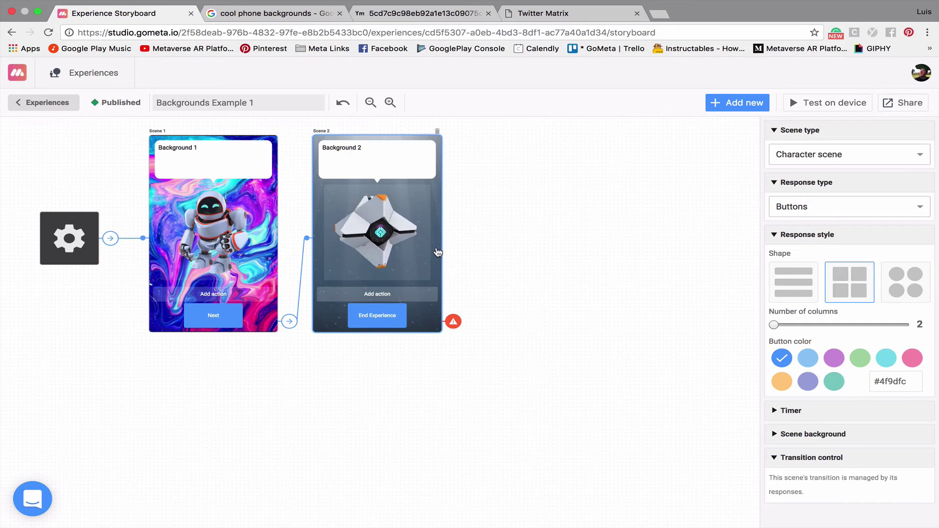
- Copy the Twitter Matrix page's URL and return to the Backgrounds Example 1 storyboard
left_click(549, 20)
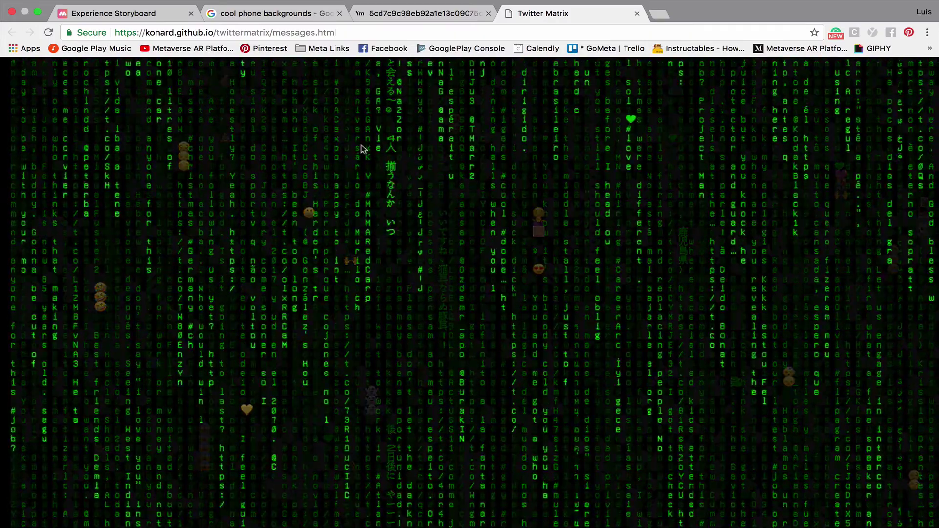
left_click(250, 33)
key("ctrl+c")
left_click(121, 15)
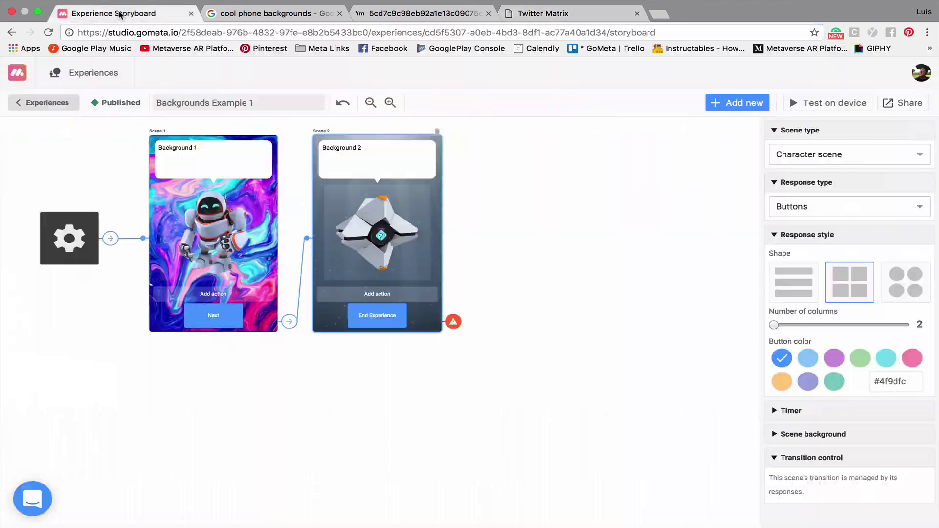
- Paste the Matrix page URL as Scene 2's URL (advanced) background
left_click(807, 435)
scroll(806, 440, "down", 3)
left_click(808, 472)
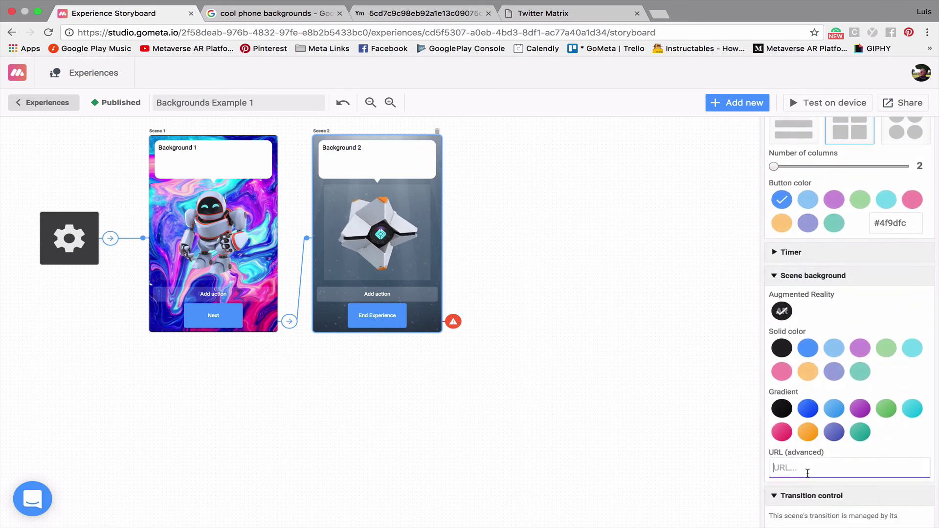
key("ctrl+v")
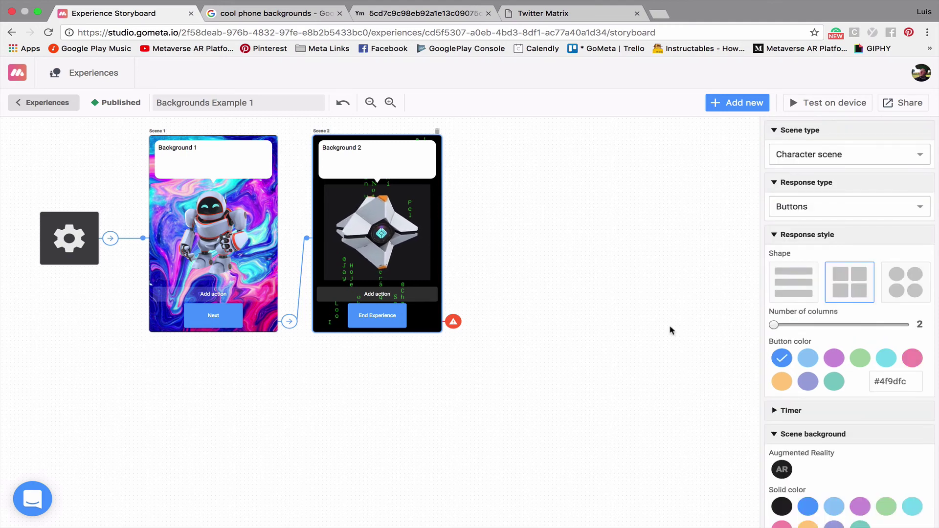
- Set the End Experience button's transition control to End experience
left_click(387, 323)
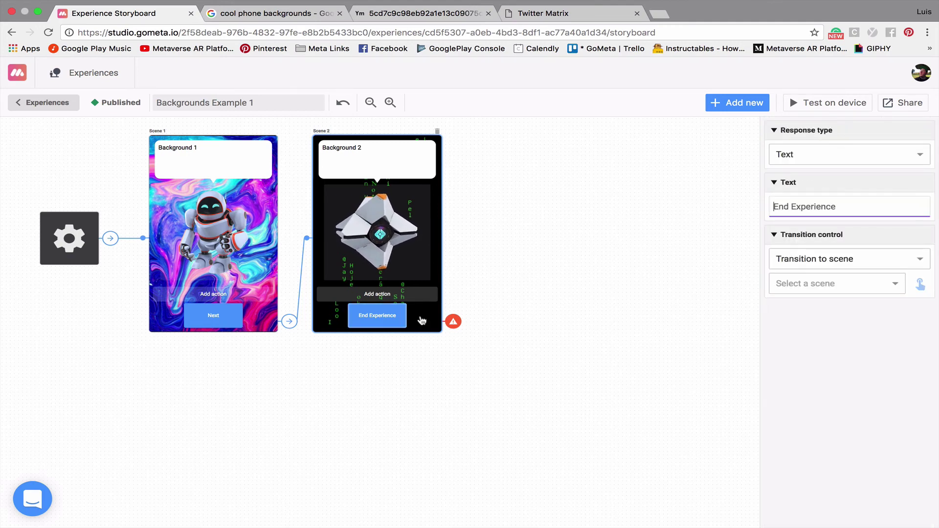
left_click(837, 265)
left_click(833, 332)
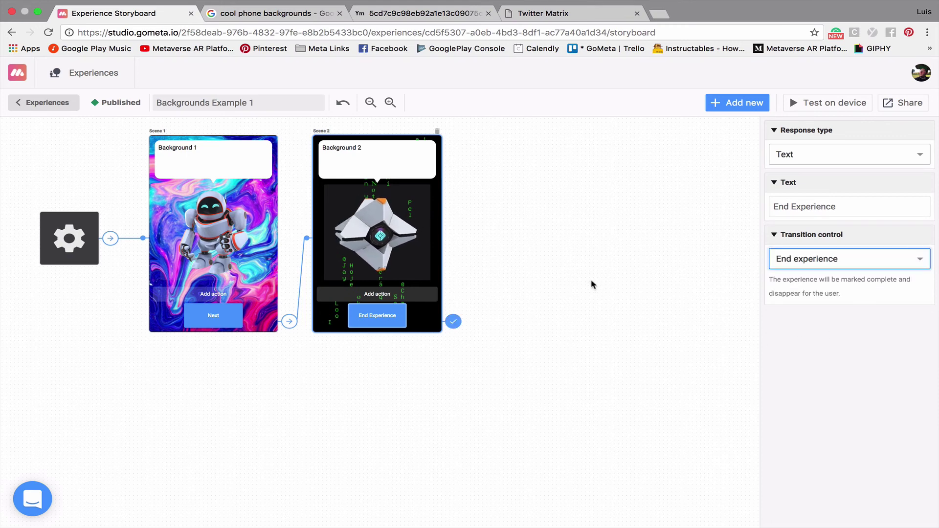